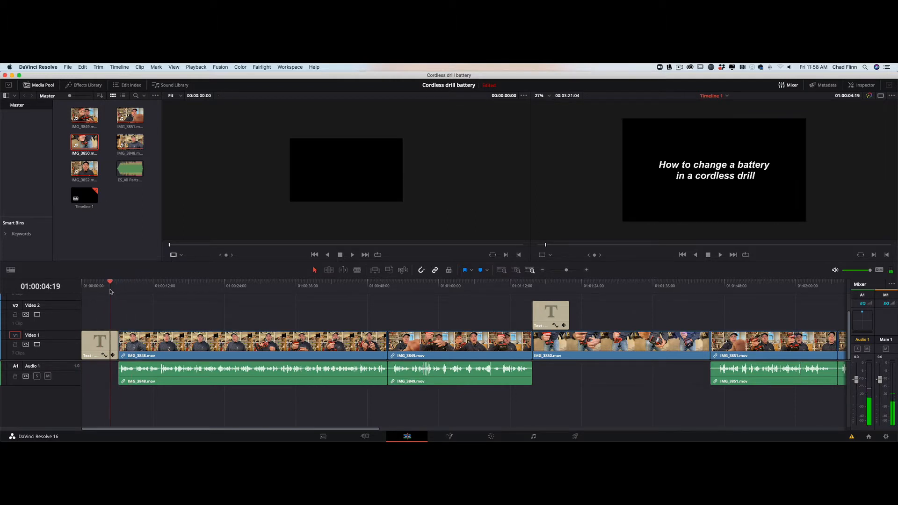
# Play back the timeline to review the opening title and the section near 48 seconds.
pyautogui.press('space')
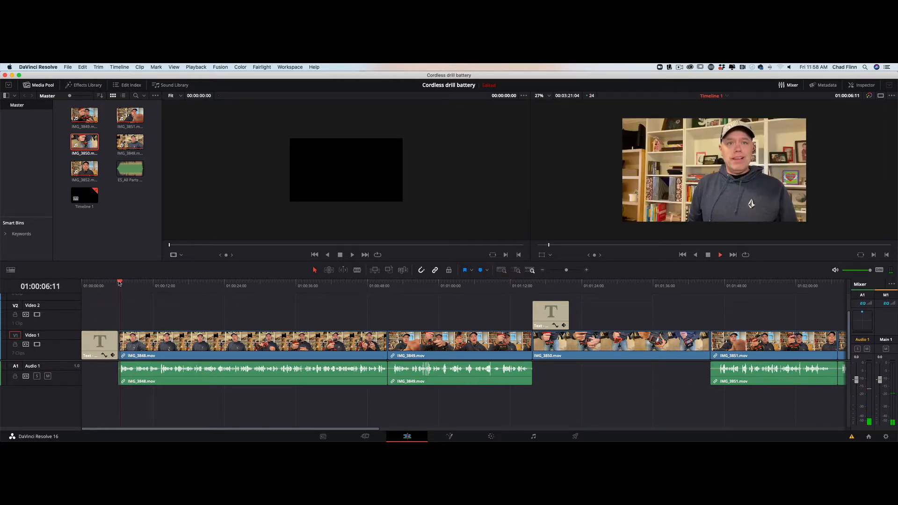
pyautogui.click(110, 284)
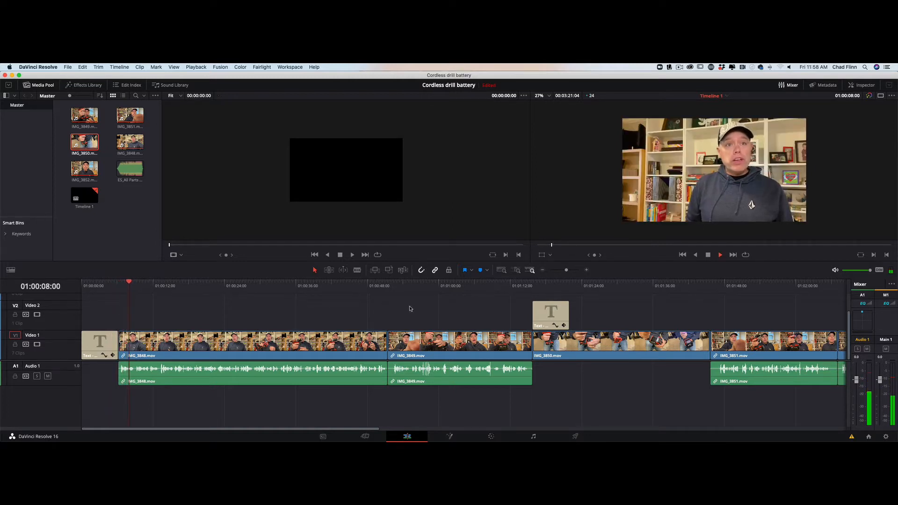
pyautogui.click(381, 284)
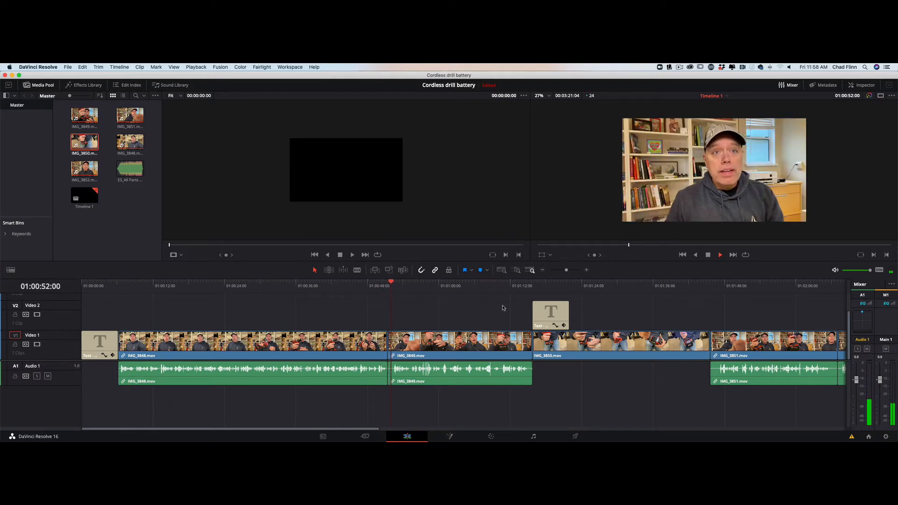
pyautogui.press('space')
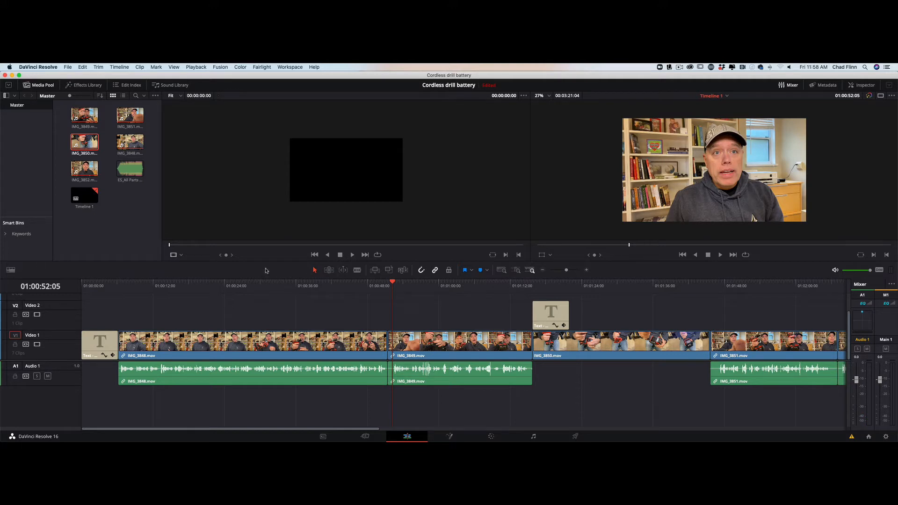
# Drag a Cross Dissolve from the Effects Library's Video Transitions onto the start of the opening title.
pyautogui.click(85, 87)
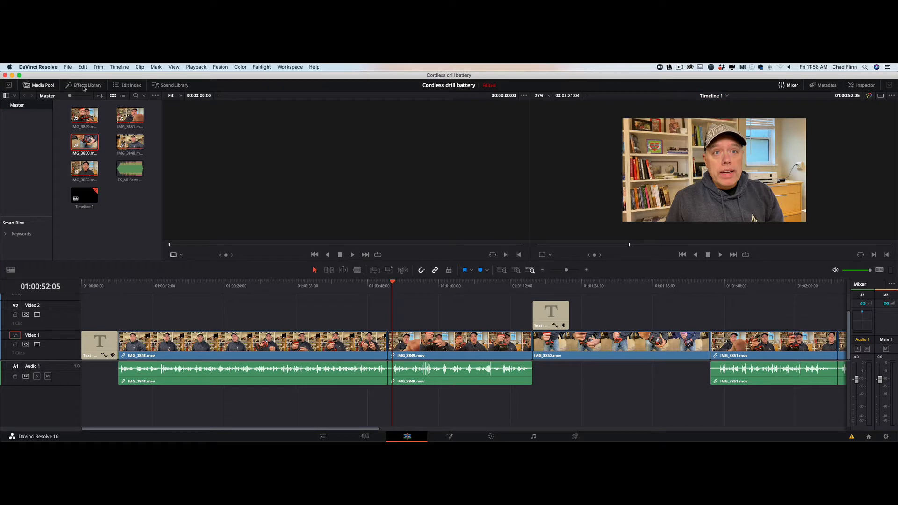
pyautogui.click(27, 134)
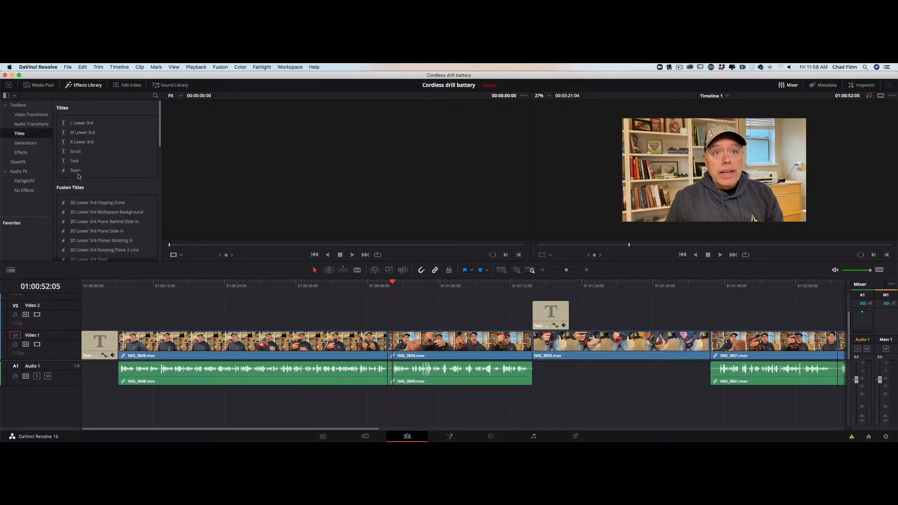
pyautogui.click(34, 116)
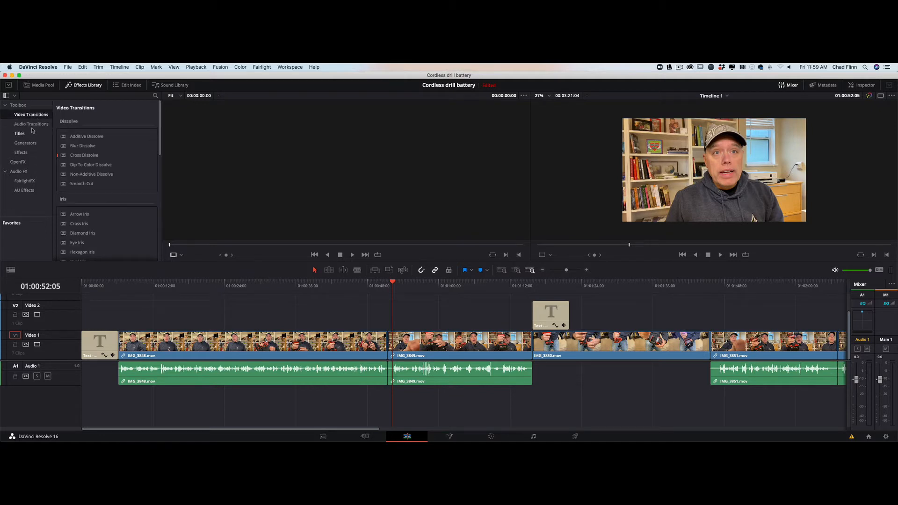
pyautogui.scroll(-3, 86, 163)
pyautogui.scroll(-2, 85, 161)
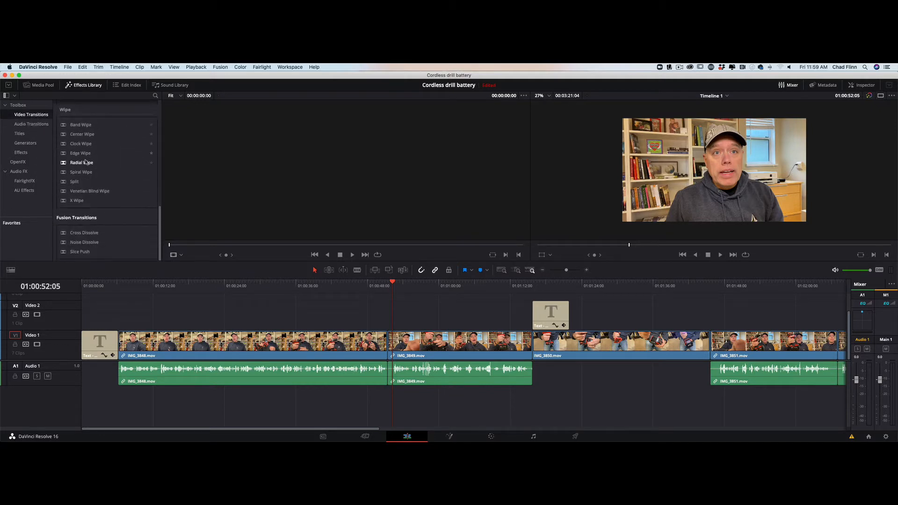
pyautogui.scroll(3, 86, 161)
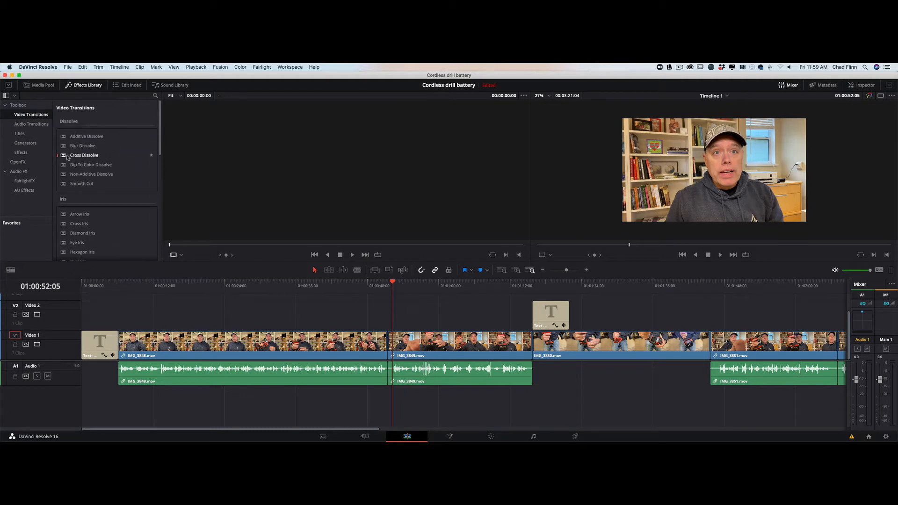
pyautogui.moveTo(64, 158); pyautogui.dragTo(85, 345)
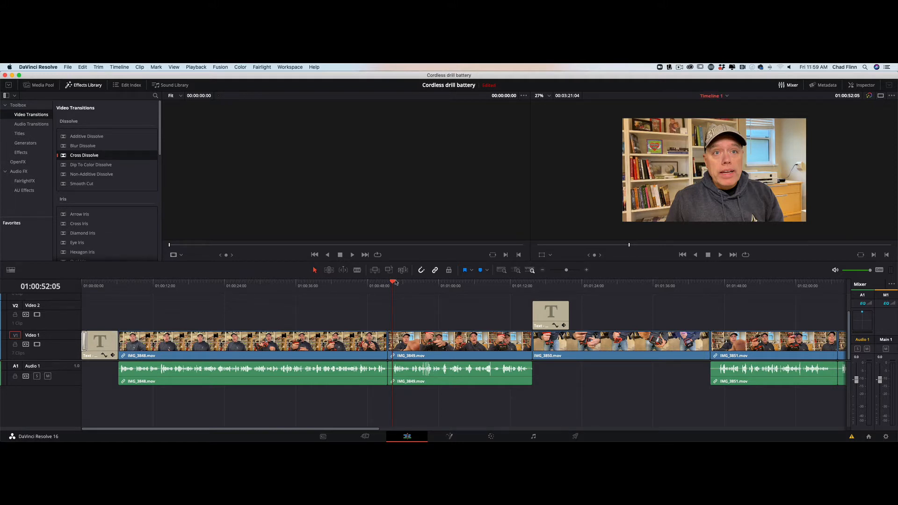
# Drag out the title's Cross Dissolve to lengthen the fade-in, then replay it from the start.
pyautogui.moveTo(393, 282); pyautogui.dragTo(80, 296)
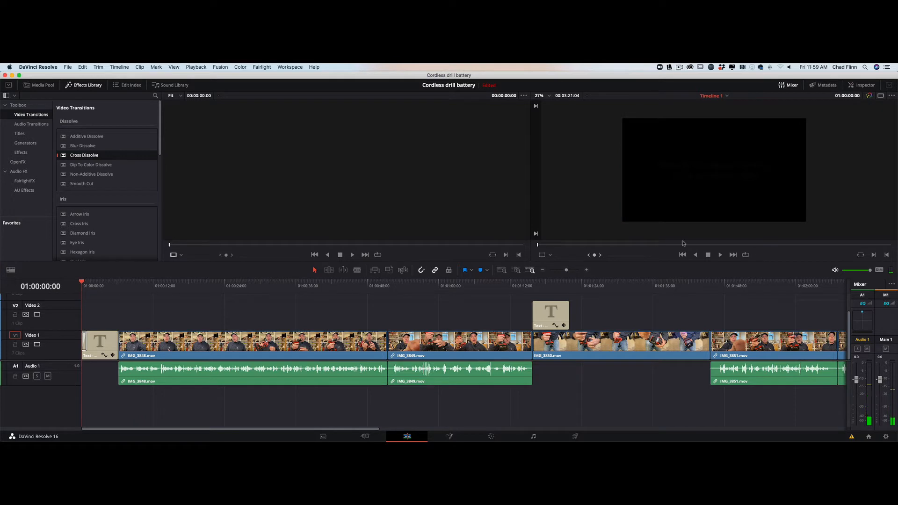
pyautogui.click(720, 254)
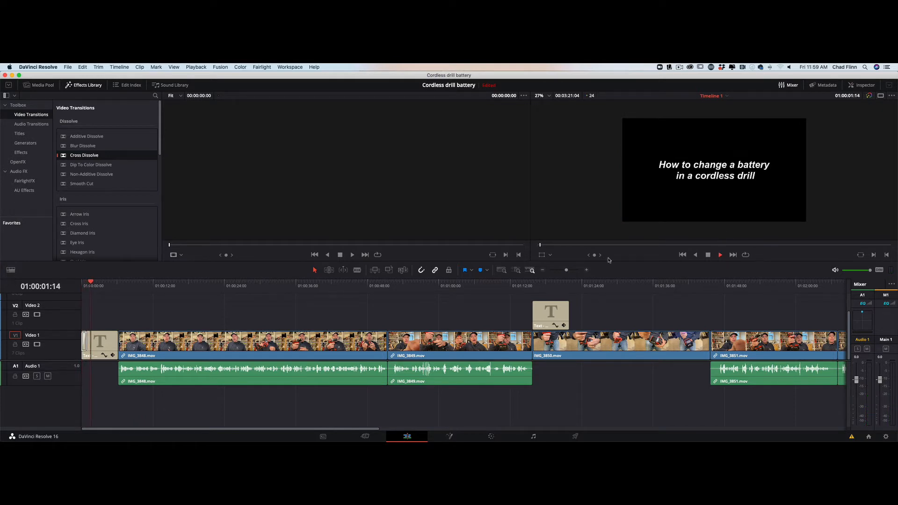
pyautogui.press('space')
pyautogui.moveTo(86, 342); pyautogui.dragTo(90, 342)
pyautogui.moveTo(92, 282); pyautogui.dragTo(75, 284)
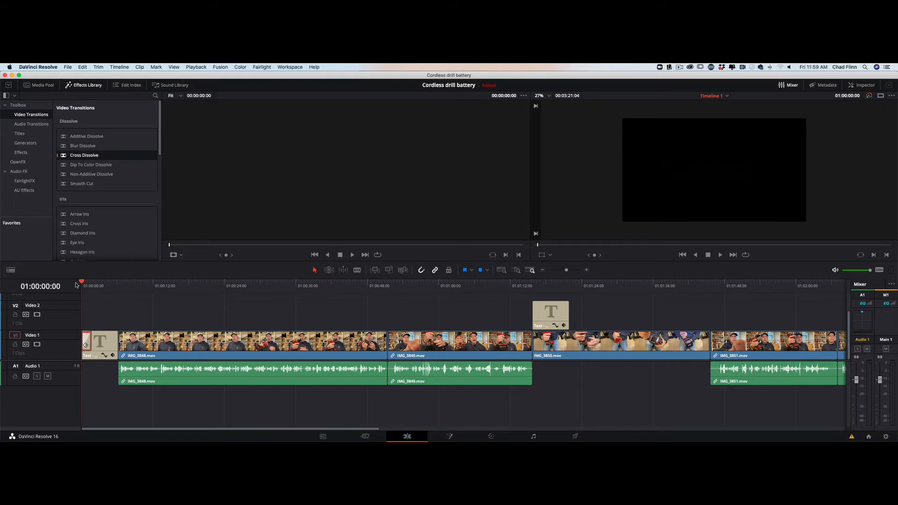
pyautogui.press('space')
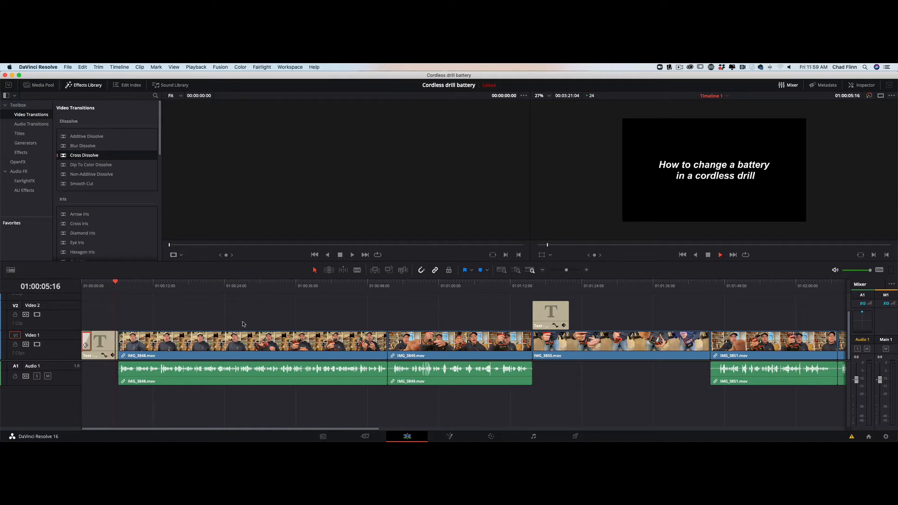
pyautogui.press('space')
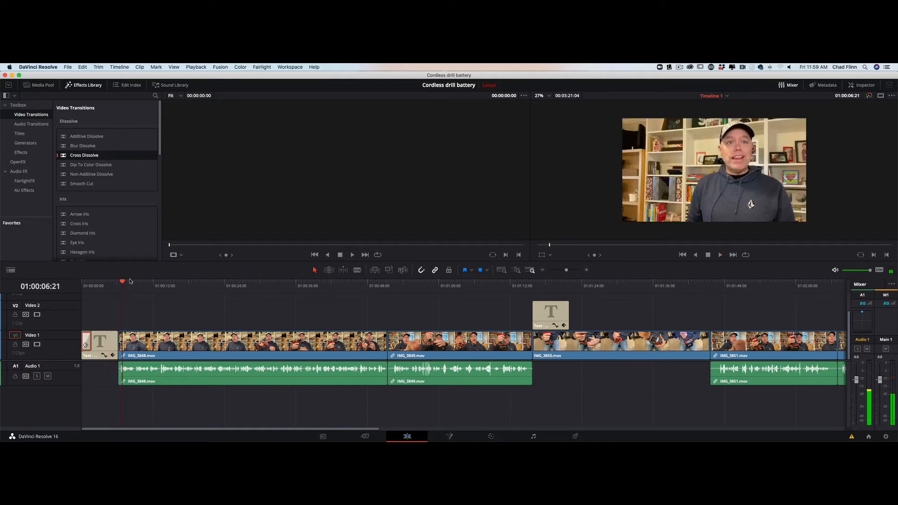
# Drop a Cross Dissolve on the Text/IMG_3848 cut and replay the timeline from the start.
pyautogui.moveTo(130, 280); pyautogui.dragTo(108, 282)
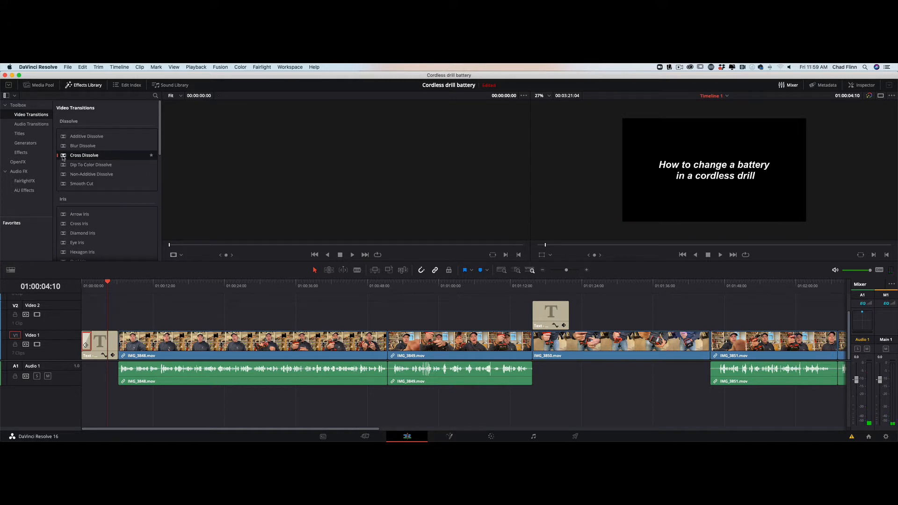
pyautogui.moveTo(63, 158); pyautogui.dragTo(119, 338)
pyautogui.moveTo(107, 282); pyautogui.dragTo(107, 284)
pyautogui.press('Home')
pyautogui.press('space')
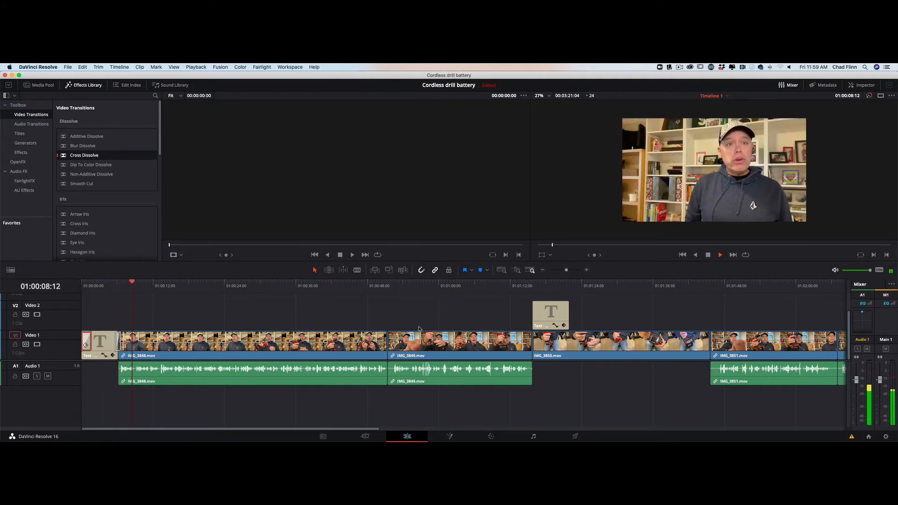
# Play through the hard cut between IMG_3848 and IMG_3849.
pyautogui.press('space')
pyautogui.click(382, 289)
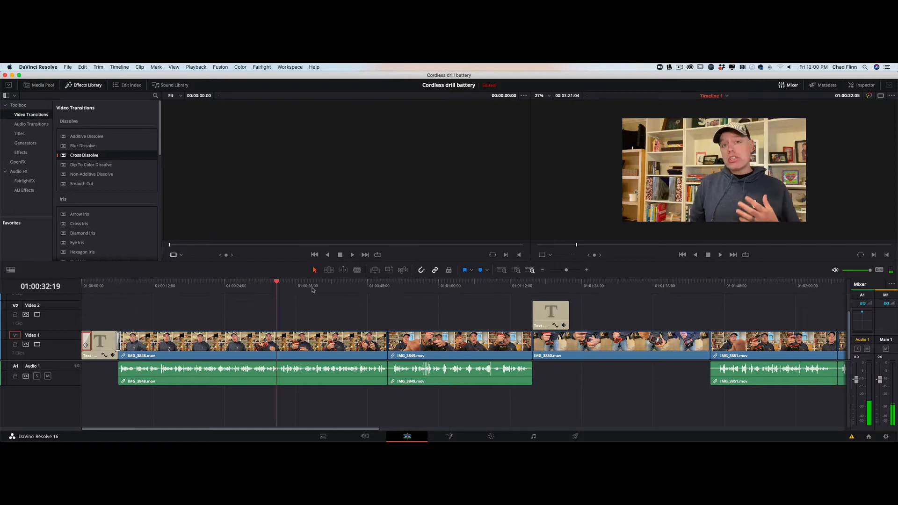
pyautogui.moveTo(383, 290); pyautogui.dragTo(382, 295)
pyautogui.press('space')
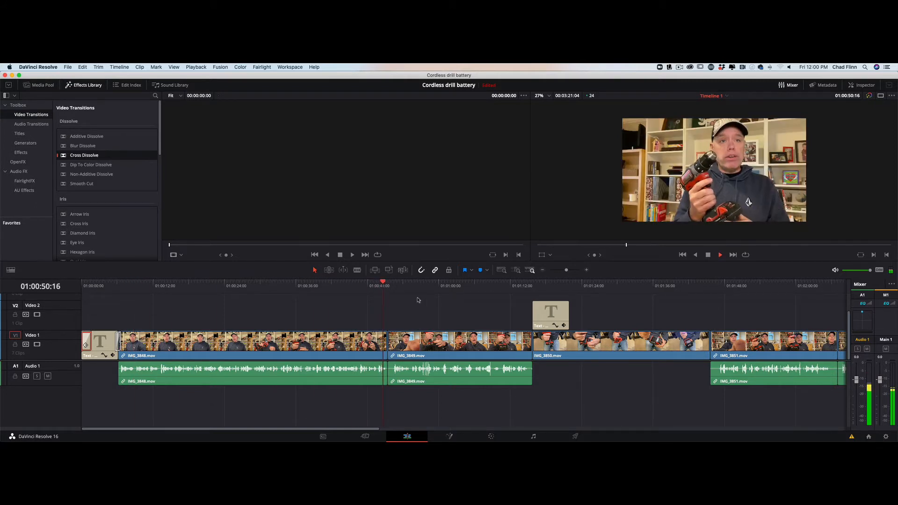
pyautogui.press('space')
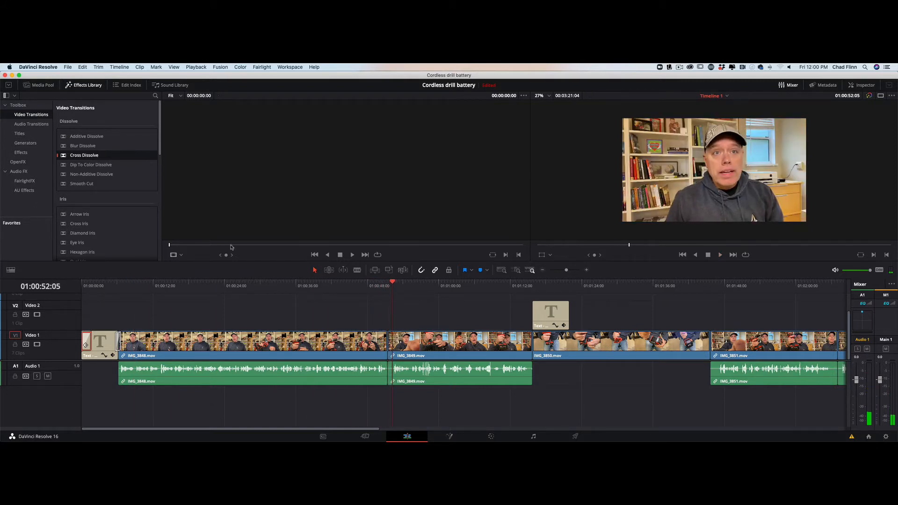
# Drop a Cross Dissolve on the IMG_3848/IMG_3849 cut and play through it.
pyautogui.moveTo(64, 155); pyautogui.dragTo(389, 330)
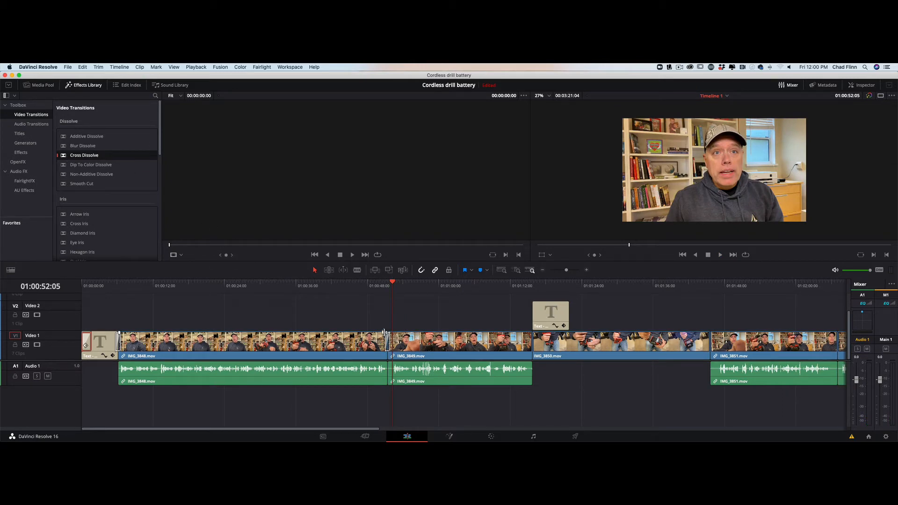
pyautogui.moveTo(387, 342); pyautogui.dragTo(387, 343)
pyautogui.moveTo(394, 284); pyautogui.dragTo(373, 284)
pyautogui.press('space')
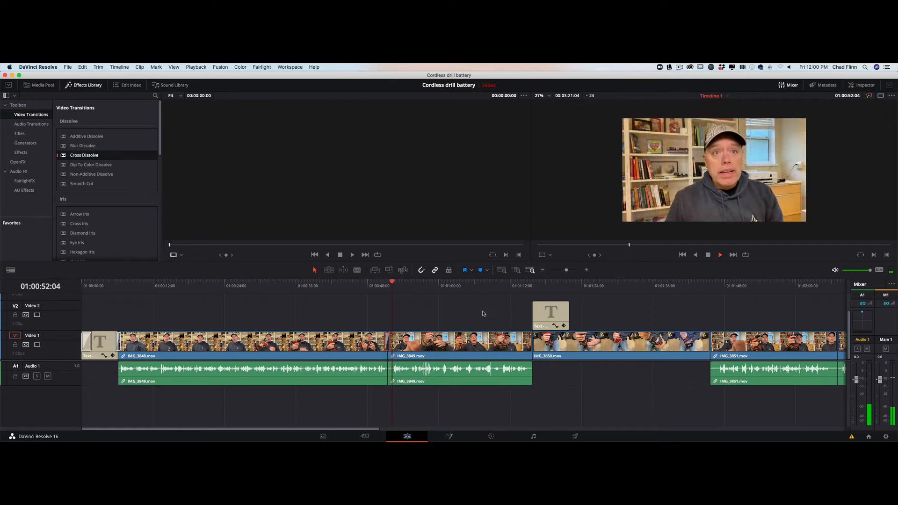
# Add Cross Dissolves at both the start and end of the V2 end title clip.
pyautogui.press('space')
pyautogui.hscroll(5, 489, 315)
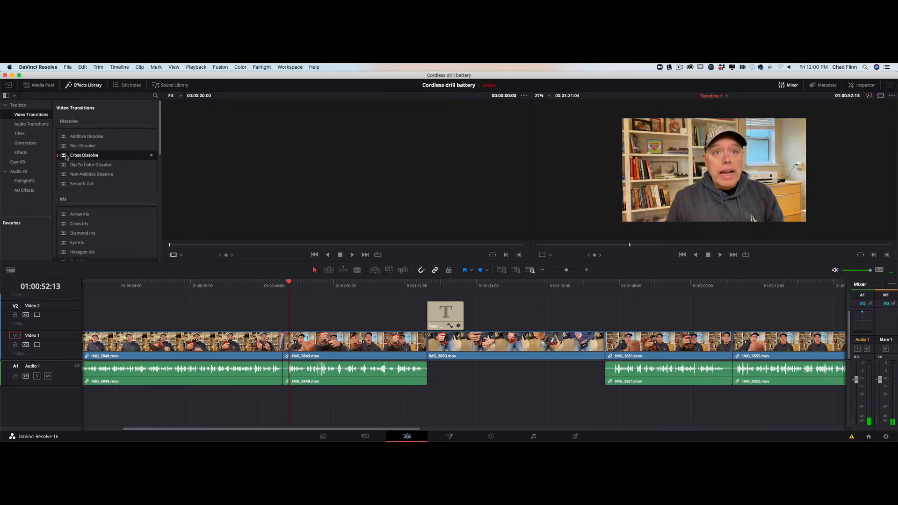
pyautogui.moveTo(66, 157); pyautogui.dragTo(430, 313)
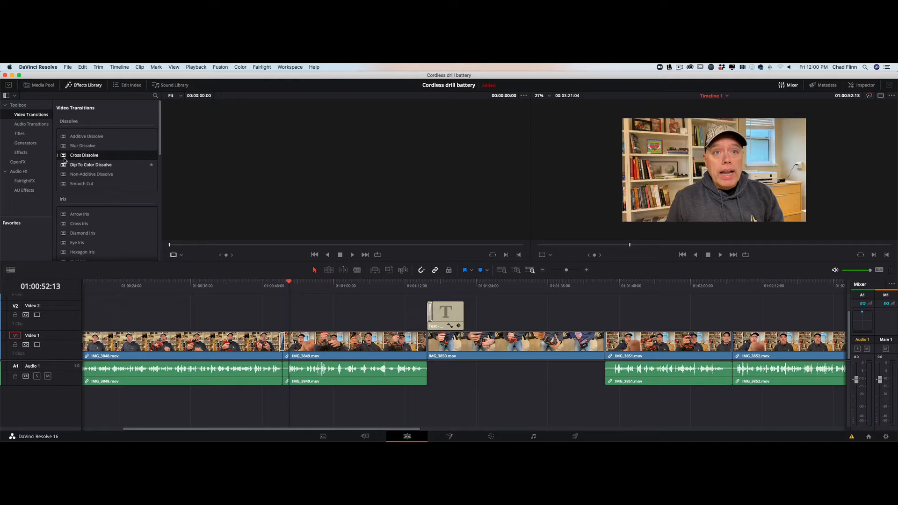
pyautogui.moveTo(64, 159); pyautogui.dragTo(462, 322)
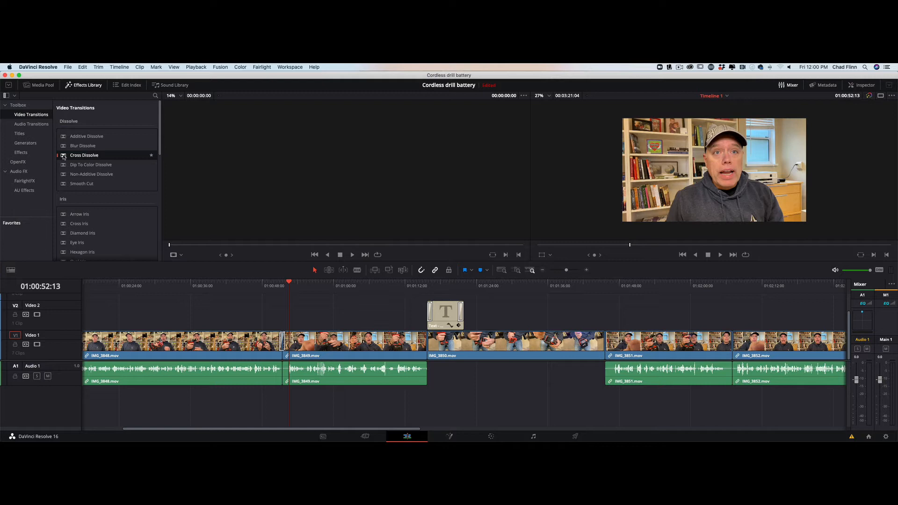
pyautogui.moveTo(64, 157); pyautogui.dragTo(430, 346)
pyautogui.click(419, 347)
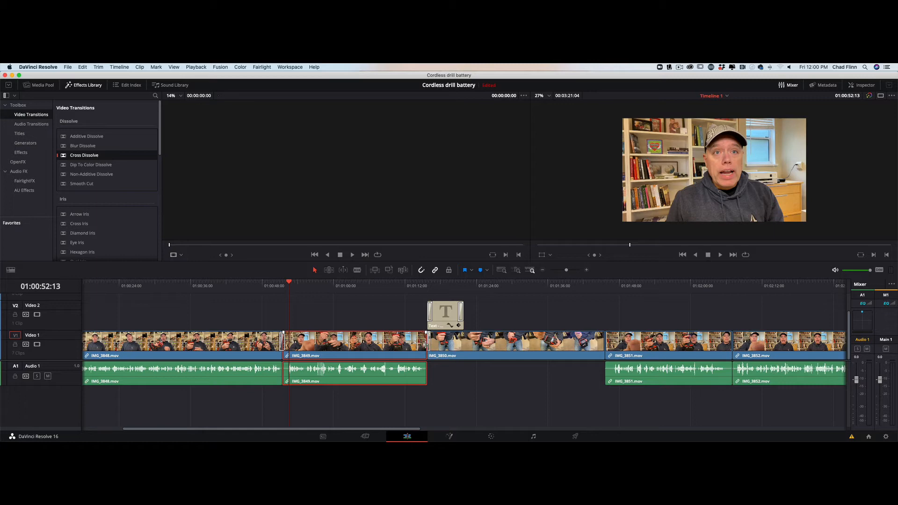
# Trim IMG_3849's end, delete the resulting gap, and add a Cross Dissolve into IMG_3850.
pyautogui.click(426, 345)
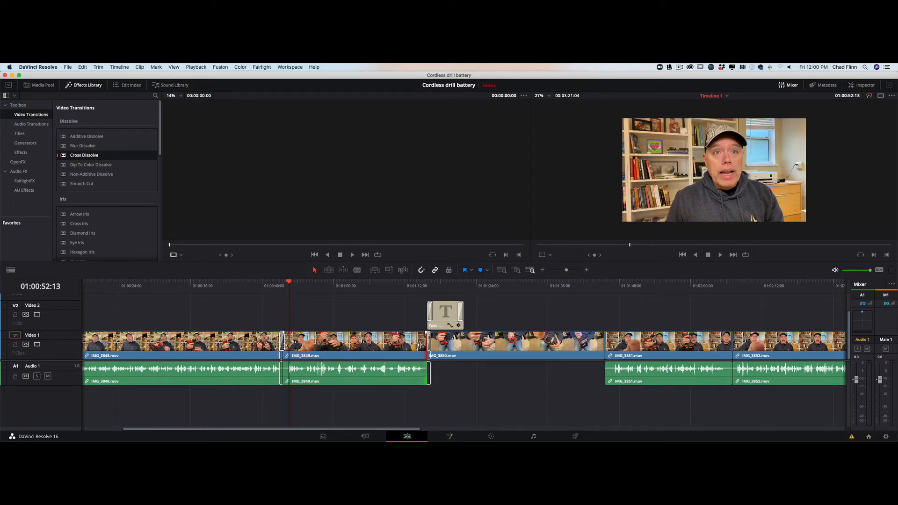
pyautogui.moveTo(420, 345); pyautogui.dragTo(419, 346)
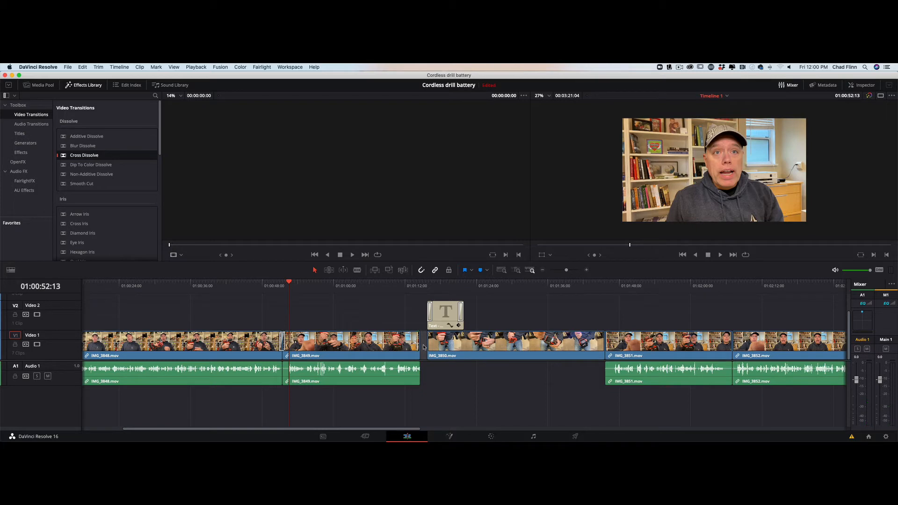
pyautogui.click(424, 346)
pyautogui.press('Delete')
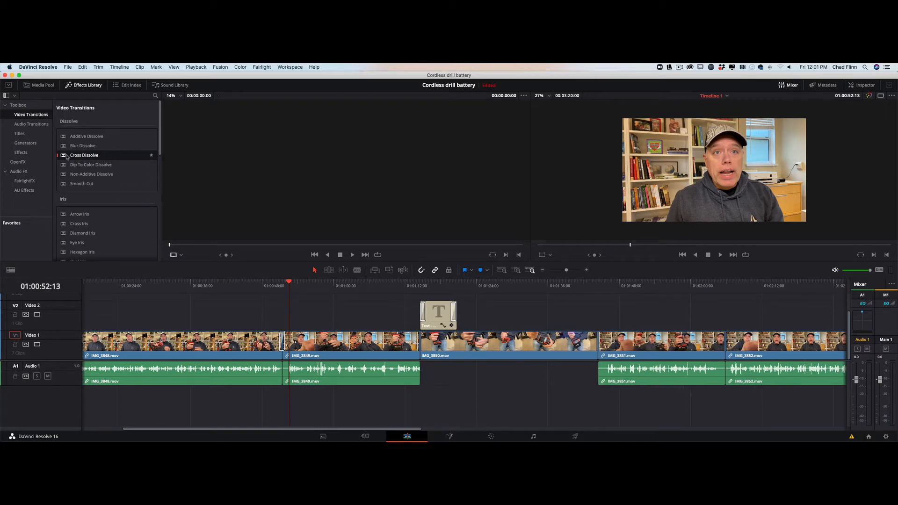
pyautogui.moveTo(66, 156); pyautogui.dragTo(410, 345)
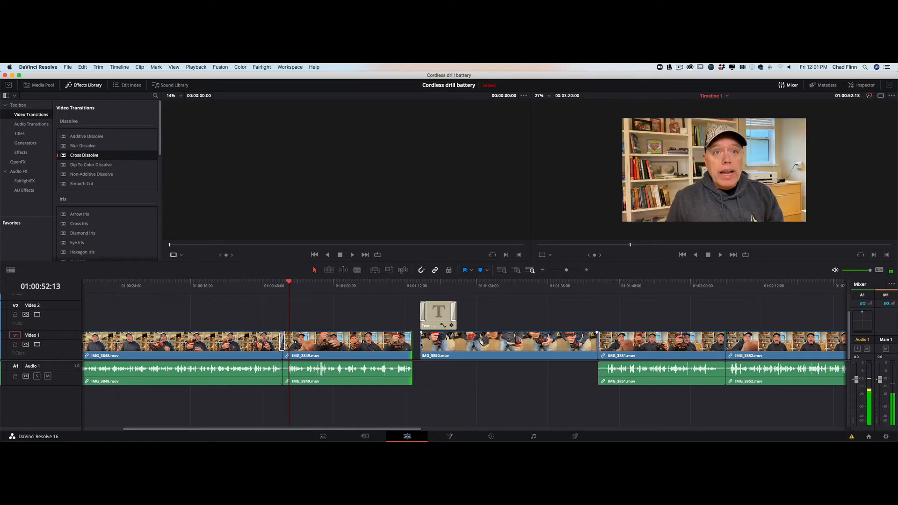
pyautogui.click(417, 346)
pyautogui.press('BackSpace')
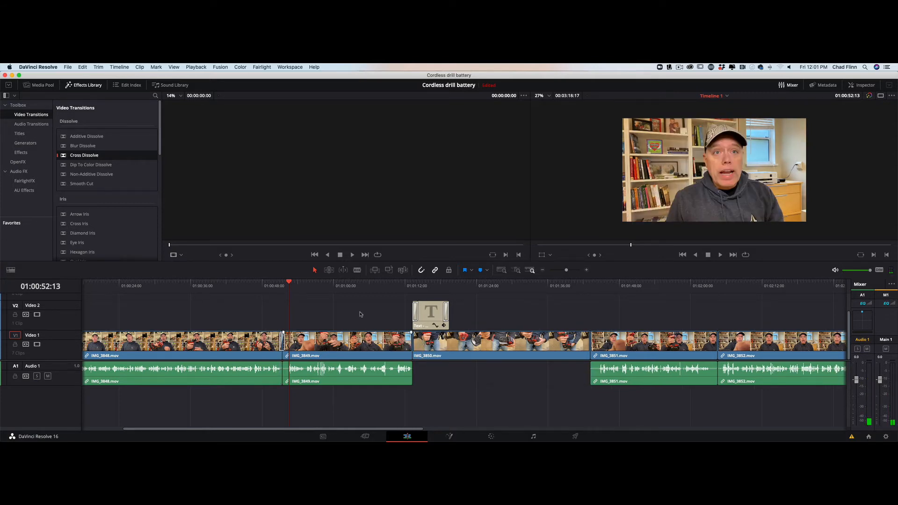
pyautogui.moveTo(65, 156); pyautogui.dragTo(417, 344)
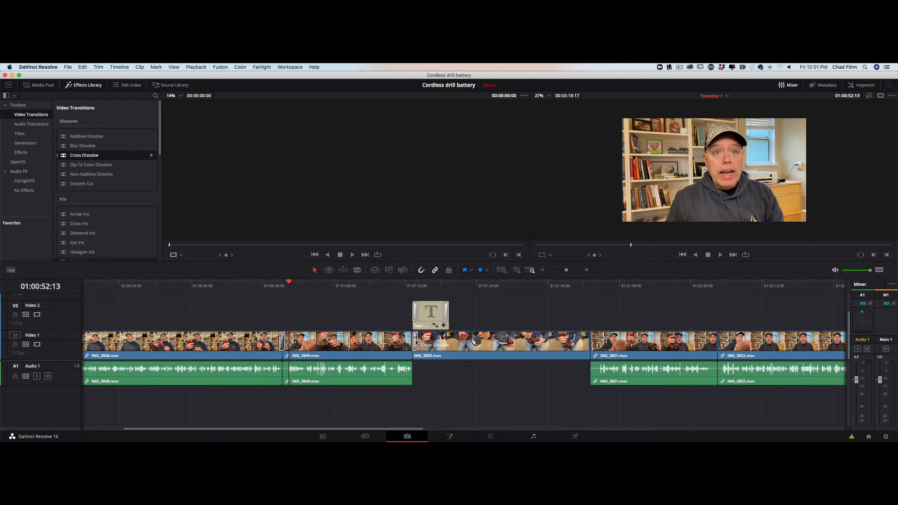
pyautogui.hscroll(-1, 418, 344)
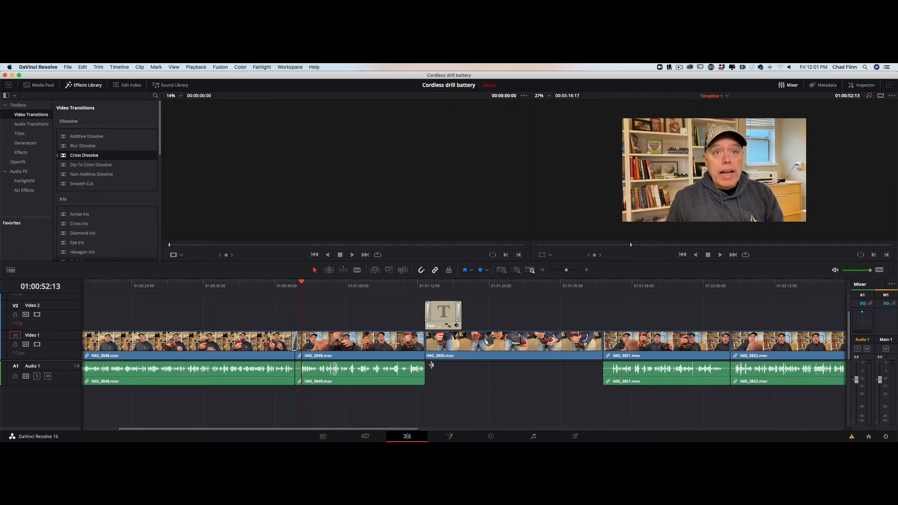
pyautogui.press('super+z')
pyautogui.press('super+z')
pyautogui.press('super+z')
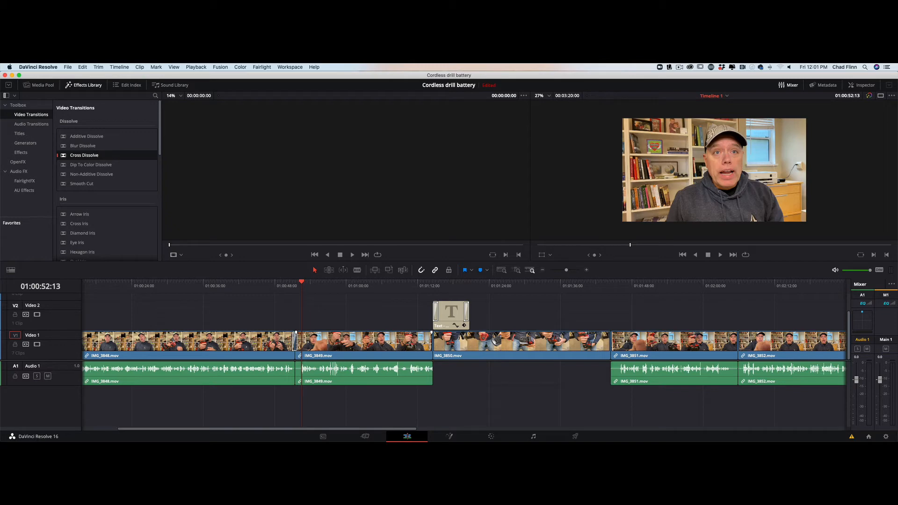
# Select IMG_3849 and IMG_3850, add default transitions with Cmd+T, and choose Trim Clips.
pyautogui.click(410, 342)
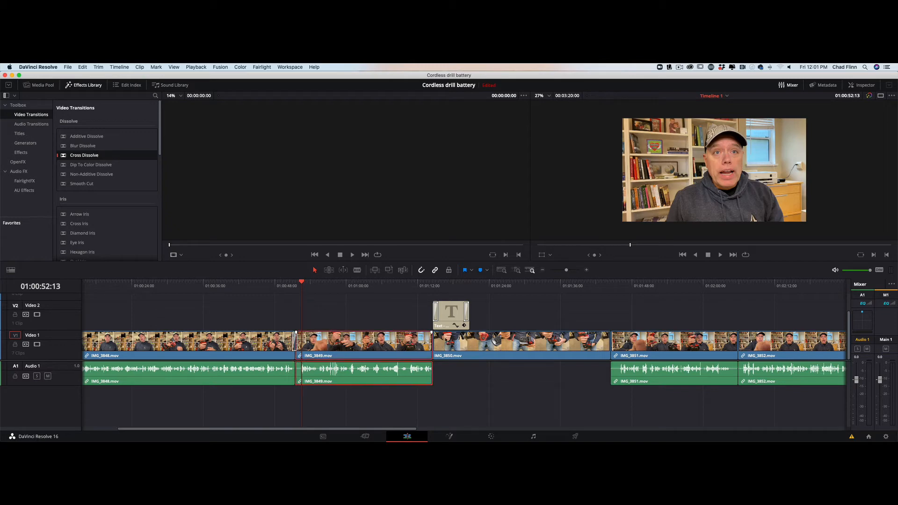
pyautogui.keyDown('super'); pyautogui.click(494, 342); pyautogui.keyUp('super')
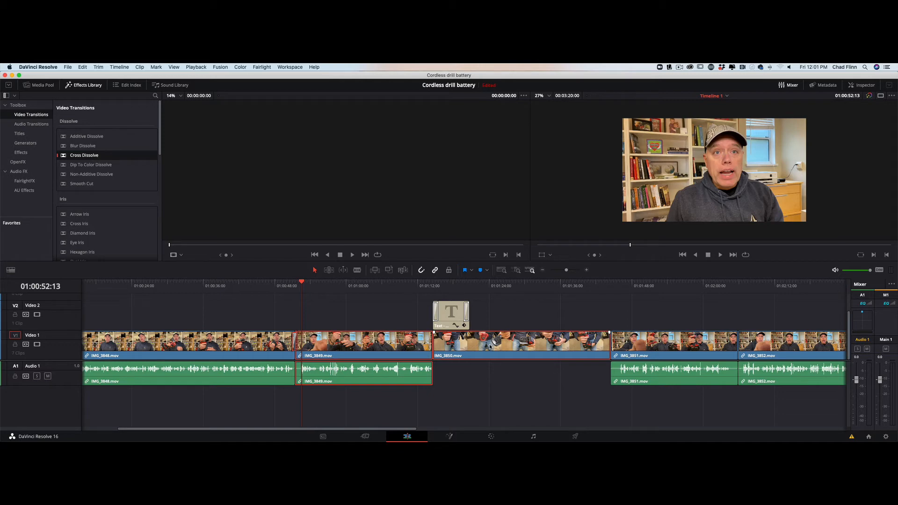
pyautogui.press('super+t')
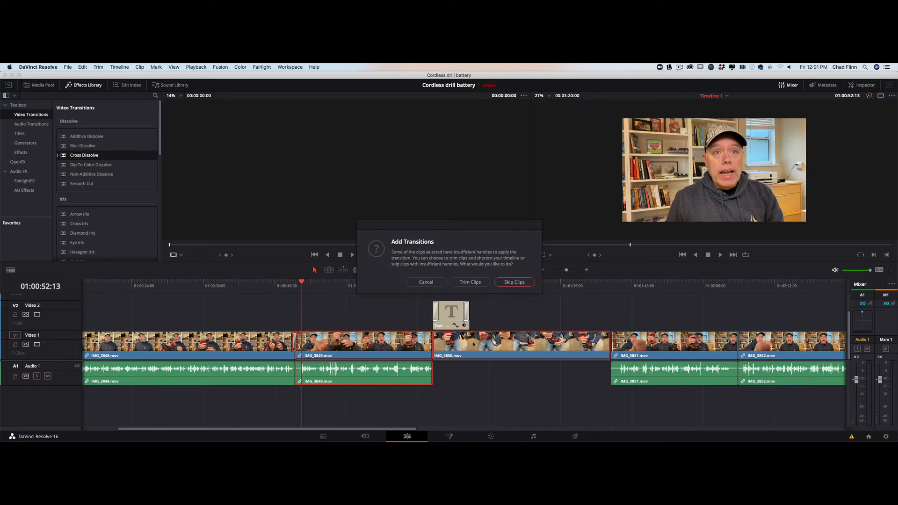
pyautogui.click(469, 282)
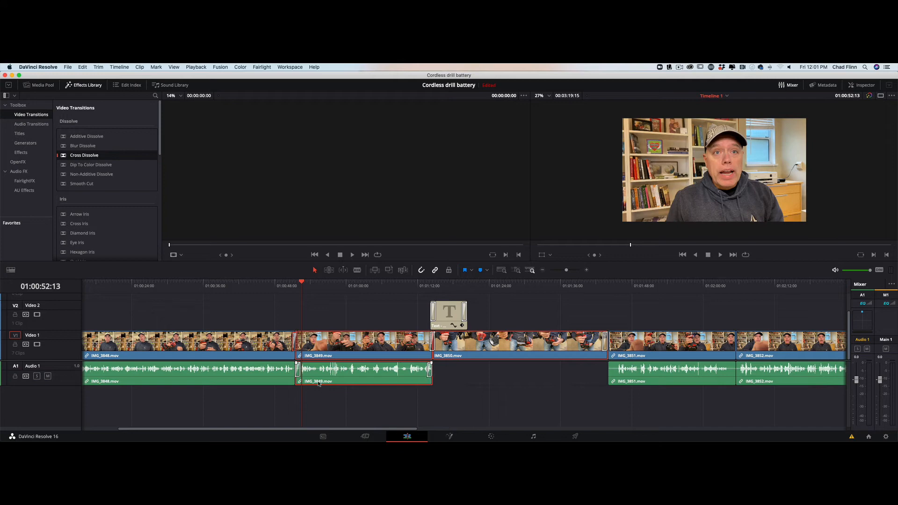
pyautogui.click(417, 284)
# Review the previous dissolve, then drop a Cross Dissolve at the start of IMG_3851.
pyautogui.press('space')
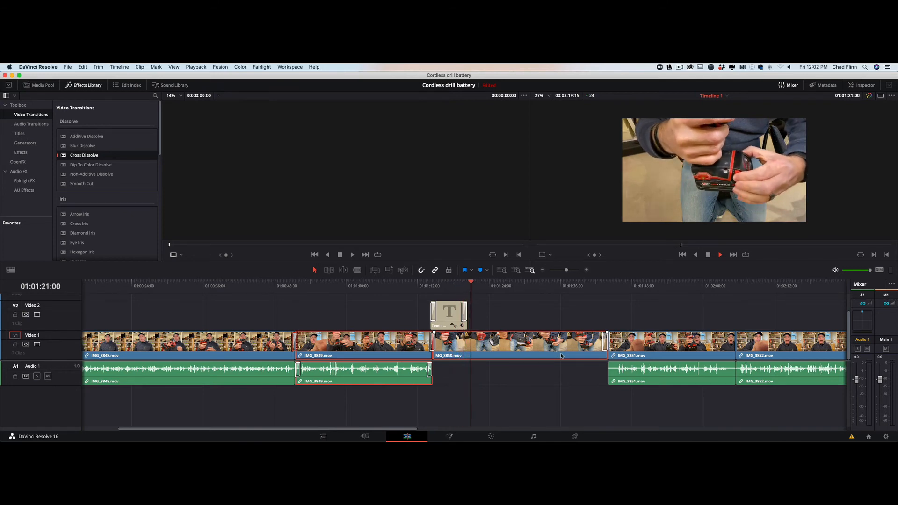
pyautogui.press('space')
pyautogui.click(604, 342)
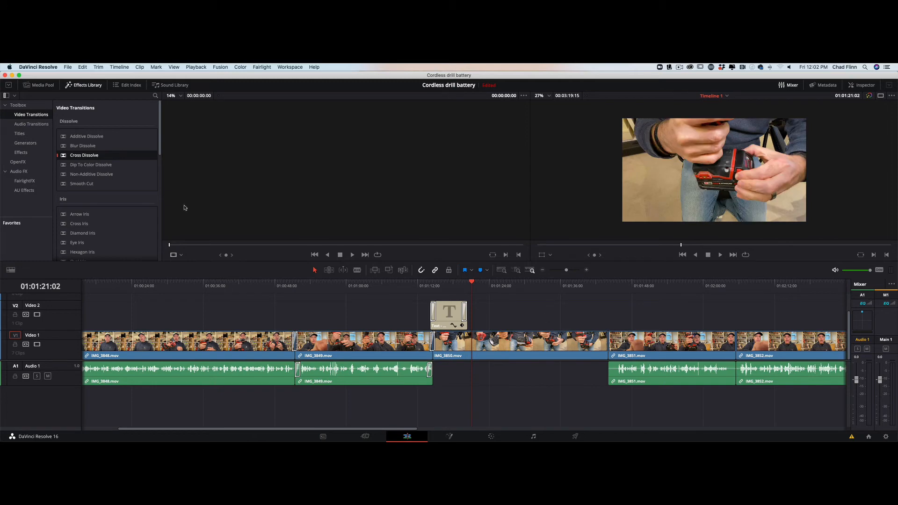
pyautogui.moveTo(63, 158); pyautogui.dragTo(607, 343)
# Add default transitions to IMG_3850 and IMG_3851 with Cmd+T and Trim Clips, then play it back.
pyautogui.click(604, 347)
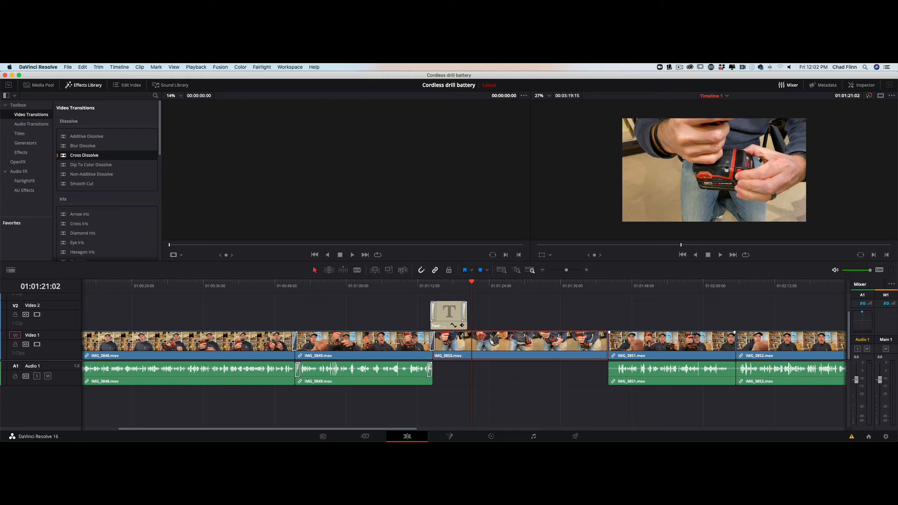
pyautogui.keyDown('shift'); pyautogui.click(624, 346); pyautogui.keyUp('shift')
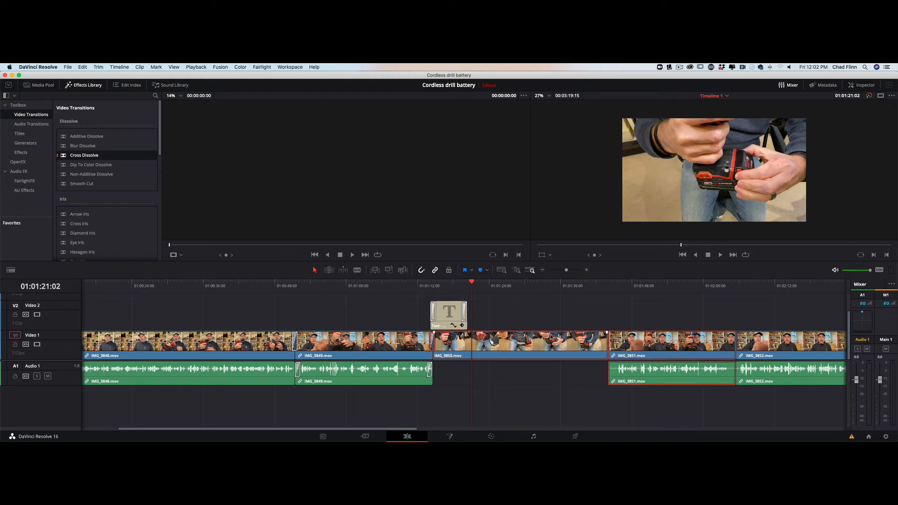
pyautogui.press('super+t')
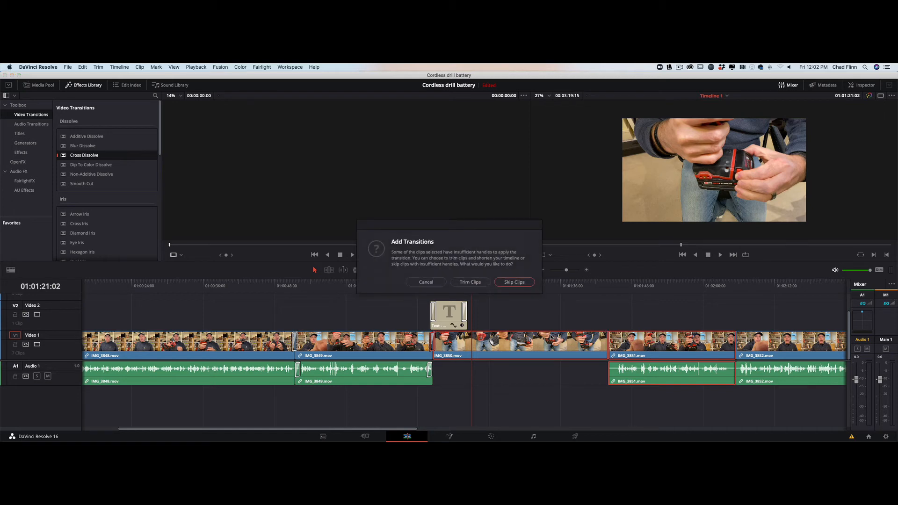
pyautogui.click(477, 282)
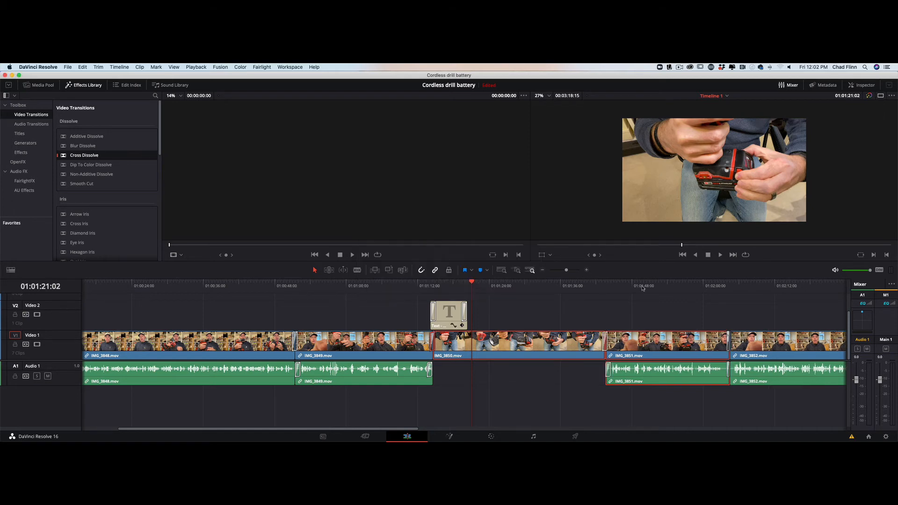
pyautogui.click(592, 287)
pyautogui.press('space')
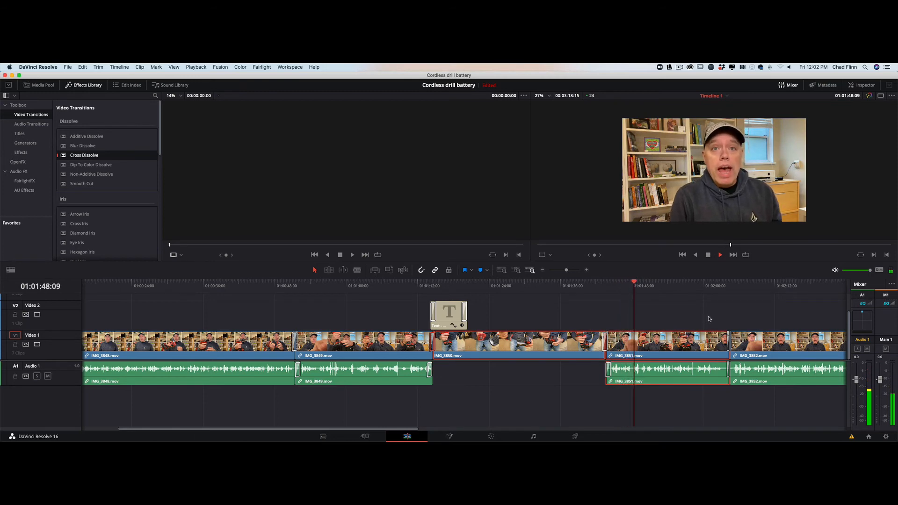
pyautogui.press('space')
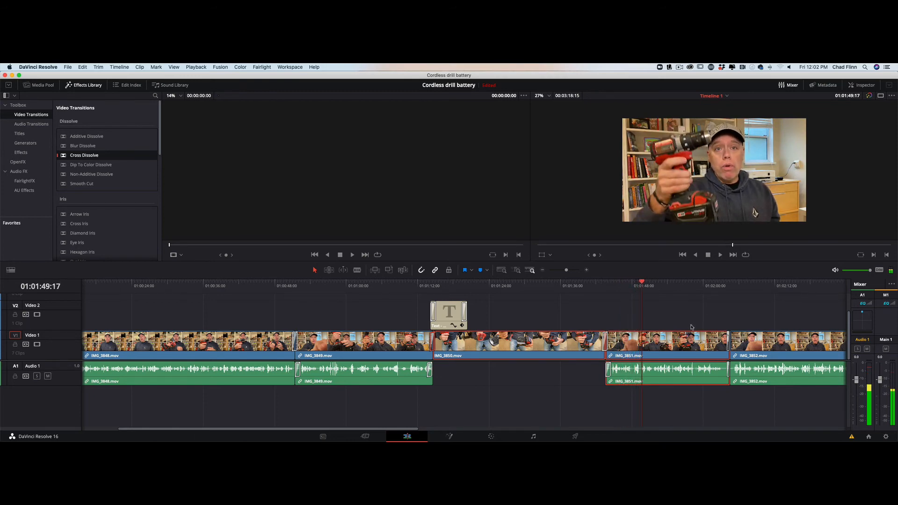
# Zoom in on the IMG_3850/IMG_3851 cut and turn off Link Clips for IMG_3851.
pyautogui.click(604, 342)
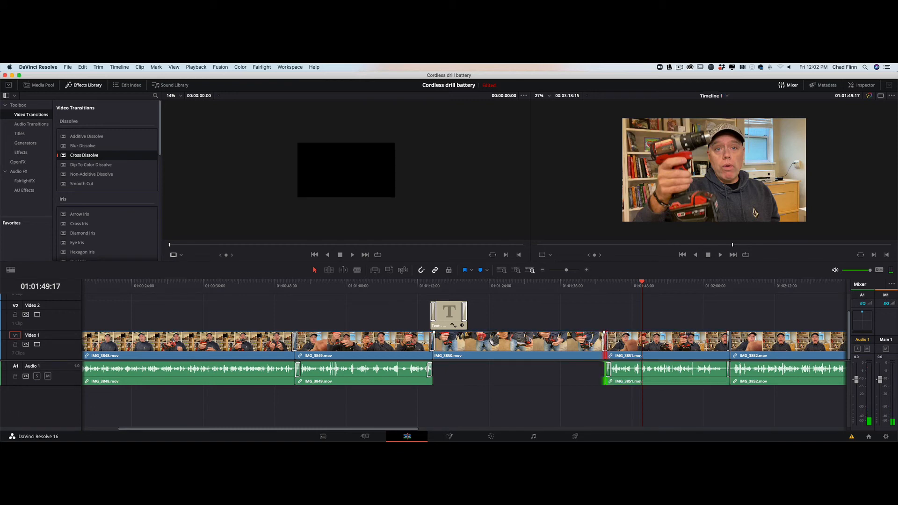
pyautogui.keyDown('shift'); pyautogui.click(591, 345); pyautogui.keyUp('shift')
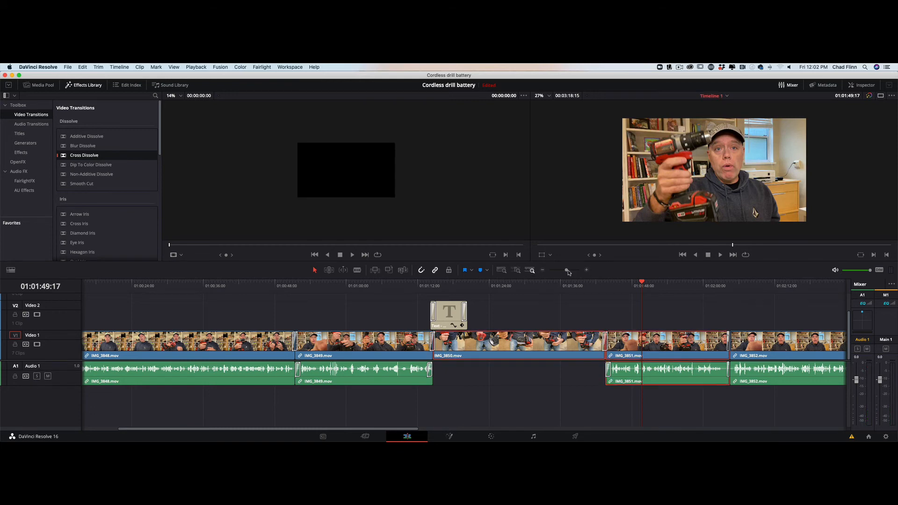
pyautogui.moveTo(567, 272); pyautogui.dragTo(572, 272)
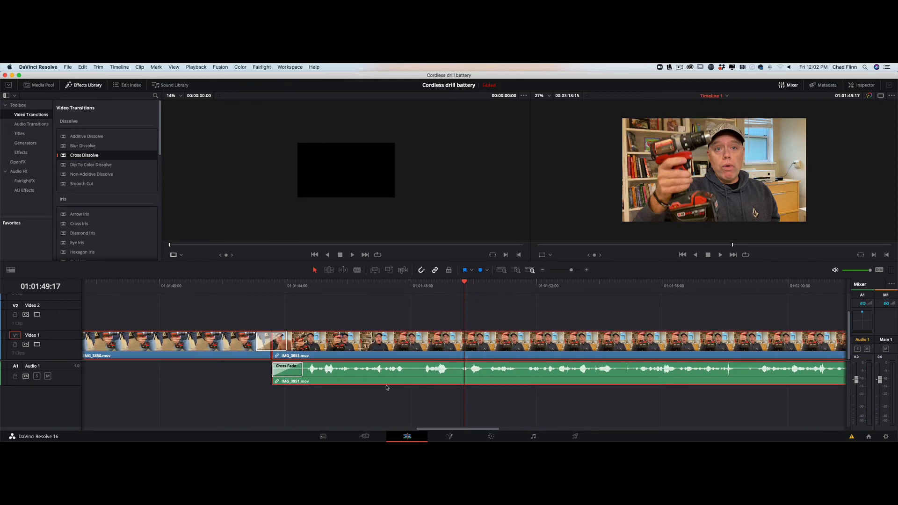
pyautogui.click(291, 371)
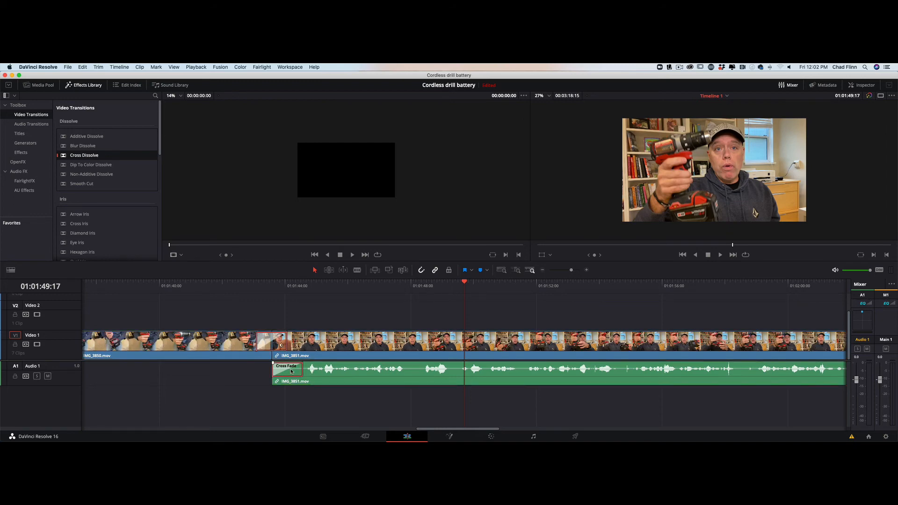
pyautogui.click(323, 371)
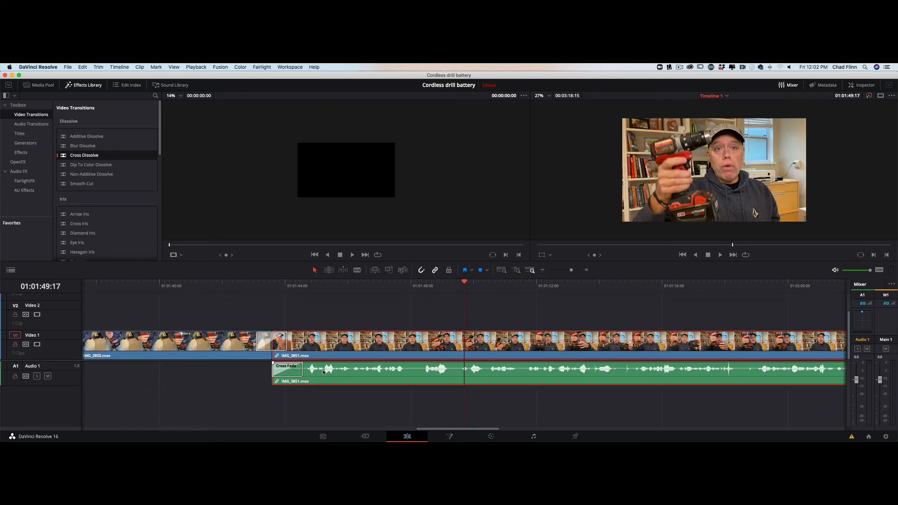
pyautogui.rightClick(323, 372)
pyautogui.click(334, 366)
# Delete the audio Cross Fade at IMG_3851's start and adjust the video dissolve's length.
pyautogui.click(289, 372)
pyautogui.press('Delete')
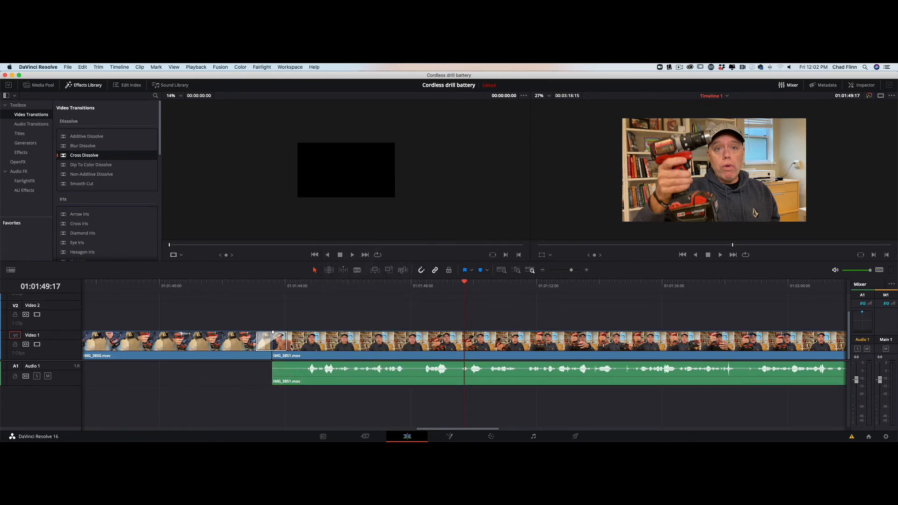
pyautogui.click(282, 345)
pyautogui.moveTo(287, 340); pyautogui.dragTo(288, 341)
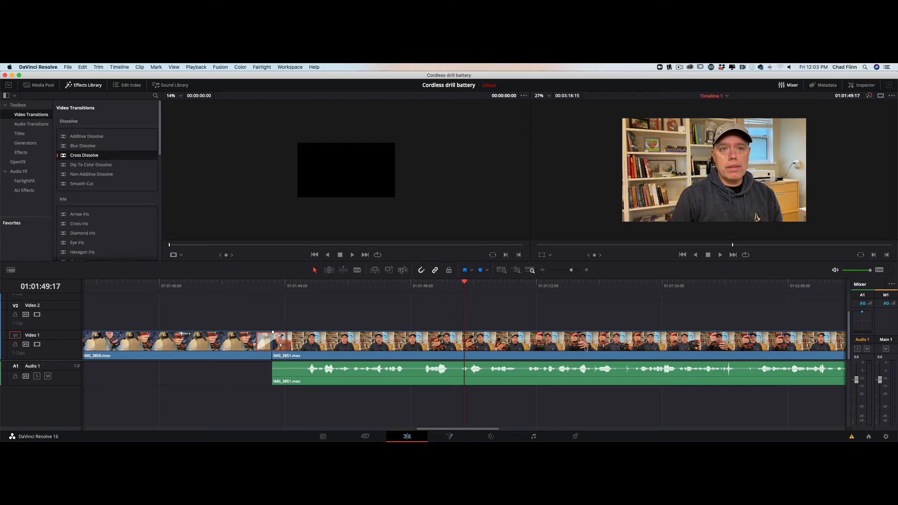
pyautogui.hscroll(10, 547, 352)
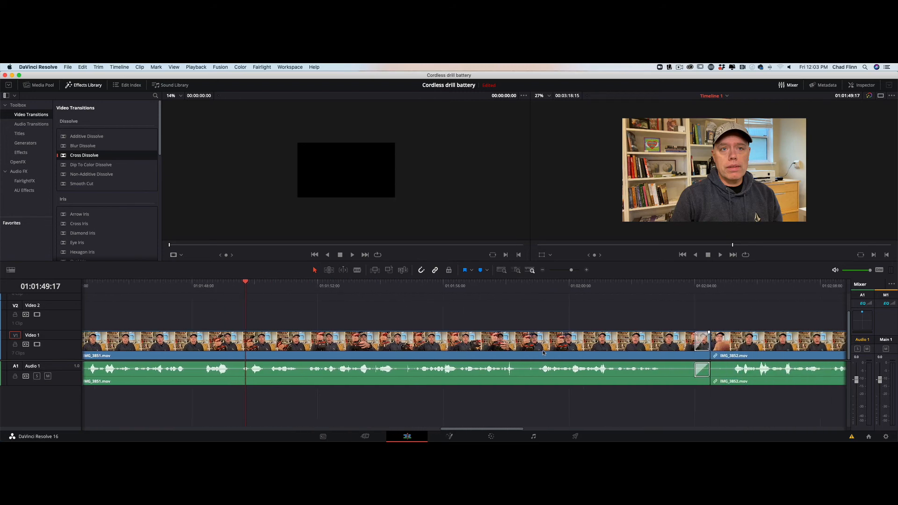
pyautogui.hscroll(6, 491, 352)
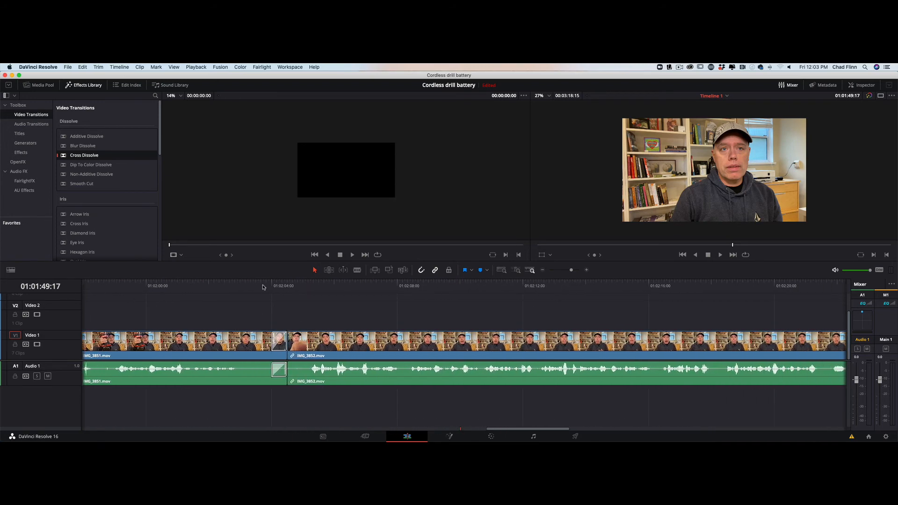
pyautogui.click(262, 286)
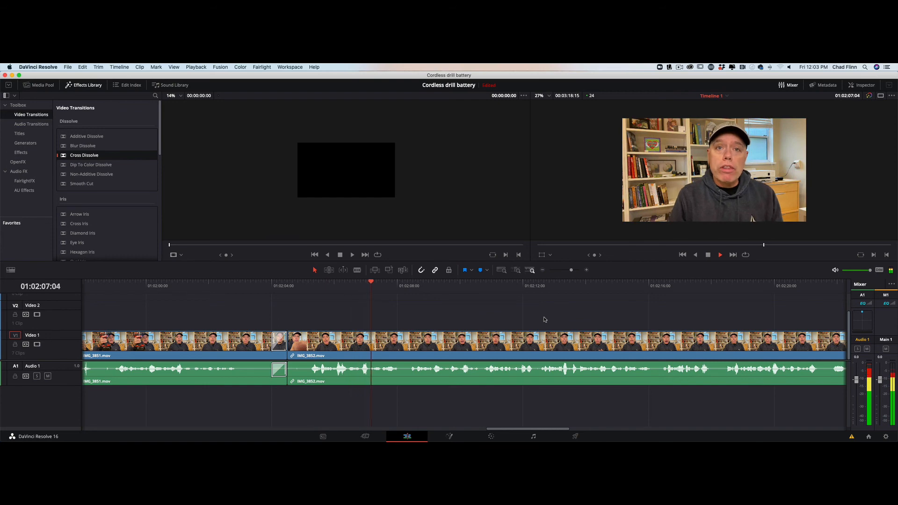
pyautogui.press('space')
pyautogui.hscroll(8, 556, 327)
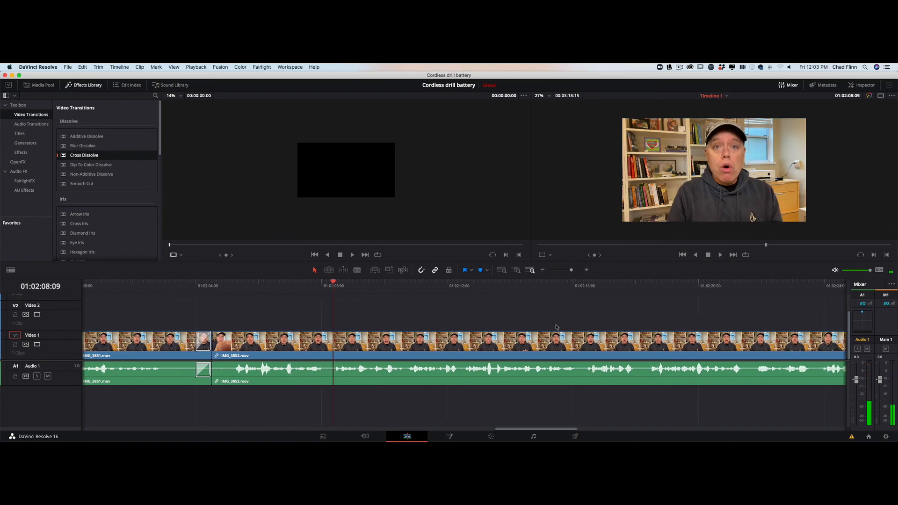
pyautogui.hscroll(3, 556, 318)
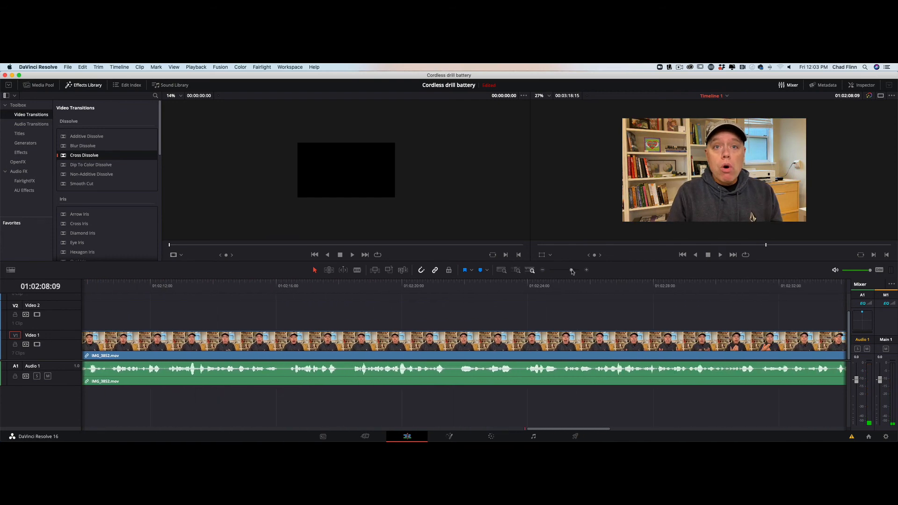
pyautogui.moveTo(571, 271); pyautogui.dragTo(565, 273)
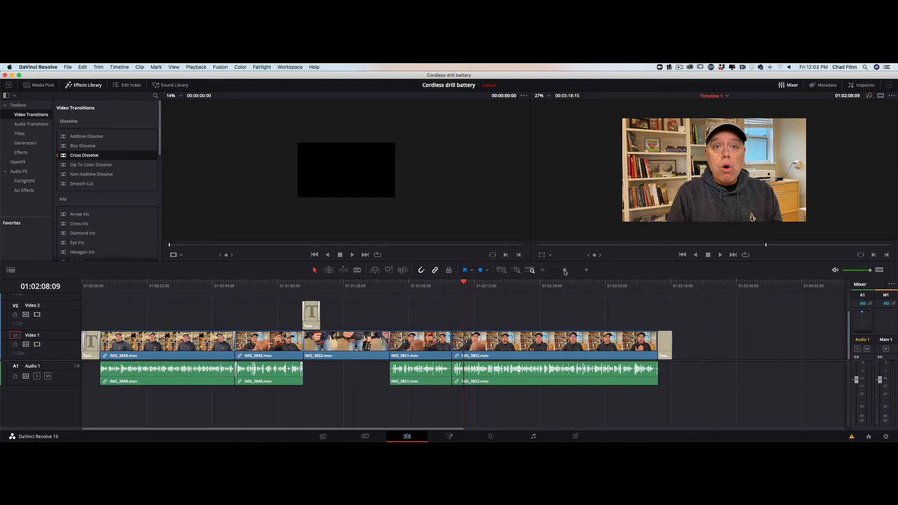
# Place a Cross Dissolve on the cut between IMG_3852 and the end title.
pyautogui.hscroll(15, 563, 324)
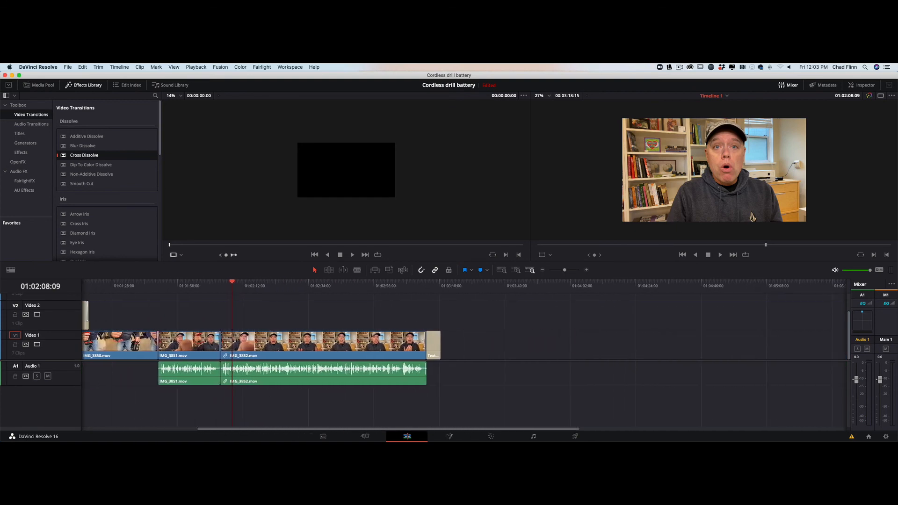
pyautogui.moveTo(65, 156); pyautogui.dragTo(420, 340)
pyautogui.moveTo(65, 156); pyautogui.dragTo(426, 342)
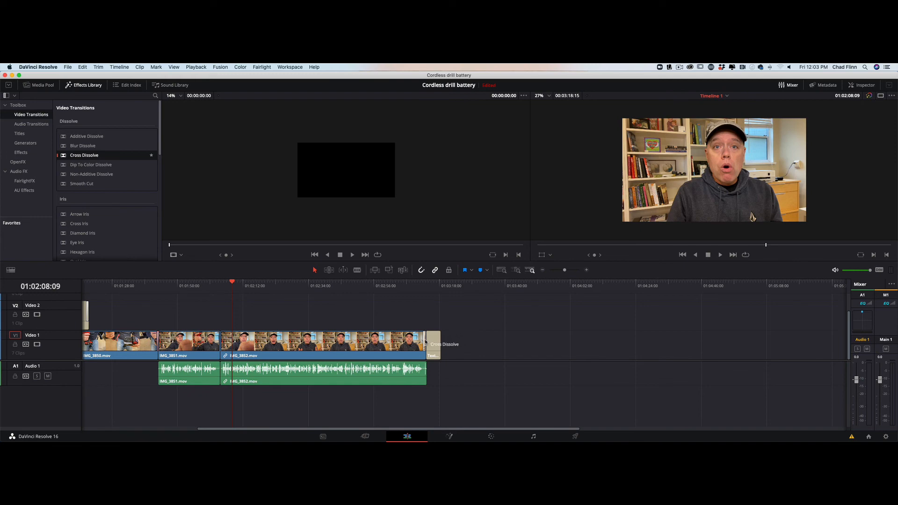
pyautogui.click(434, 342)
# Add a Cross Dissolve at the end of the 'Any questions?' title clip.
pyautogui.moveTo(565, 270); pyautogui.dragTo(567, 270)
pyautogui.hscroll(5, 585, 334)
pyautogui.hscroll(15, 585, 334)
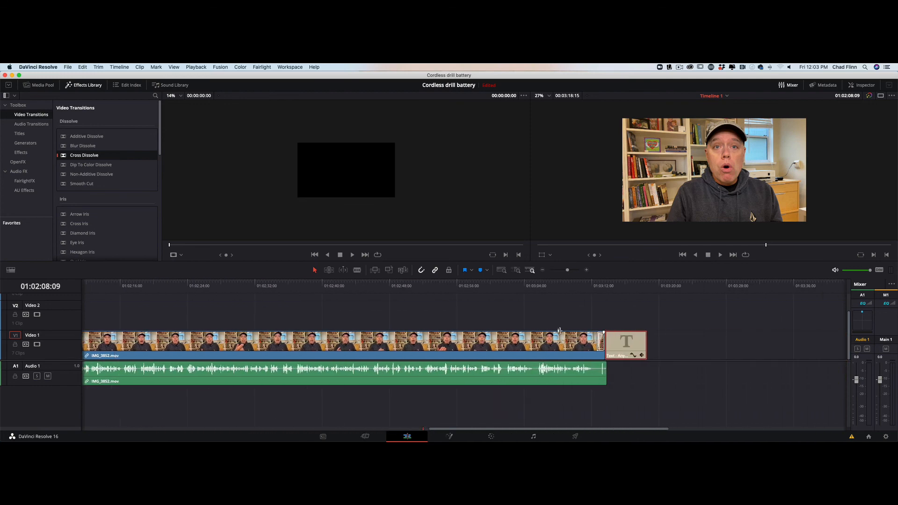
pyautogui.hscroll(-6, 497, 339)
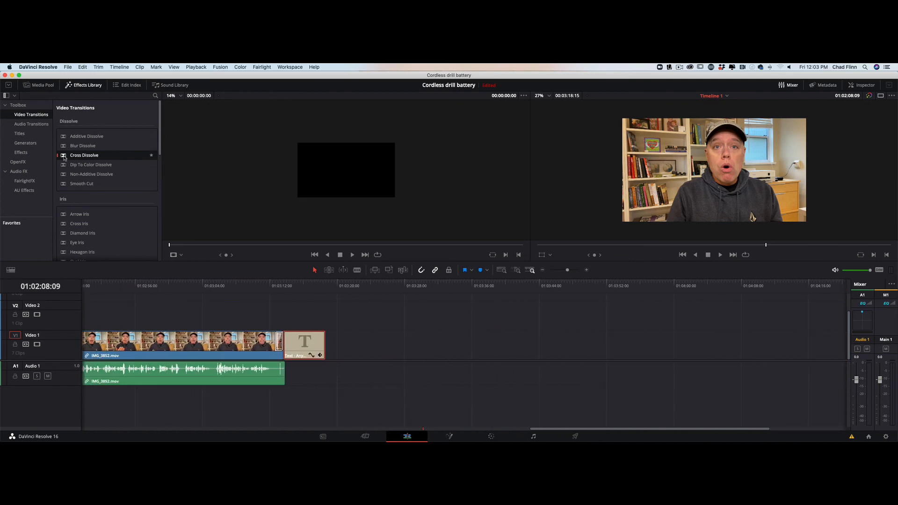
pyautogui.moveTo(64, 158); pyautogui.dragTo(317, 347)
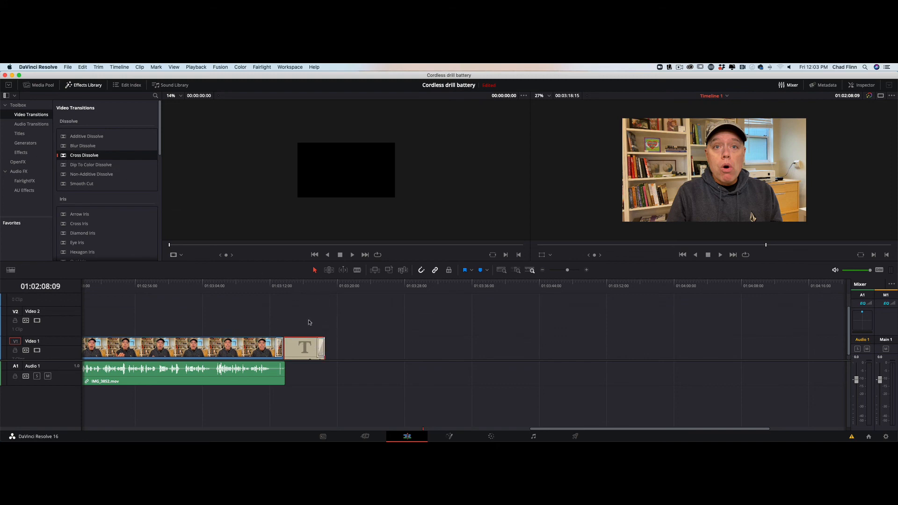
# Play back the ending into the title, then zoom the timeline out slightly.
pyautogui.scroll(-1, 309, 322)
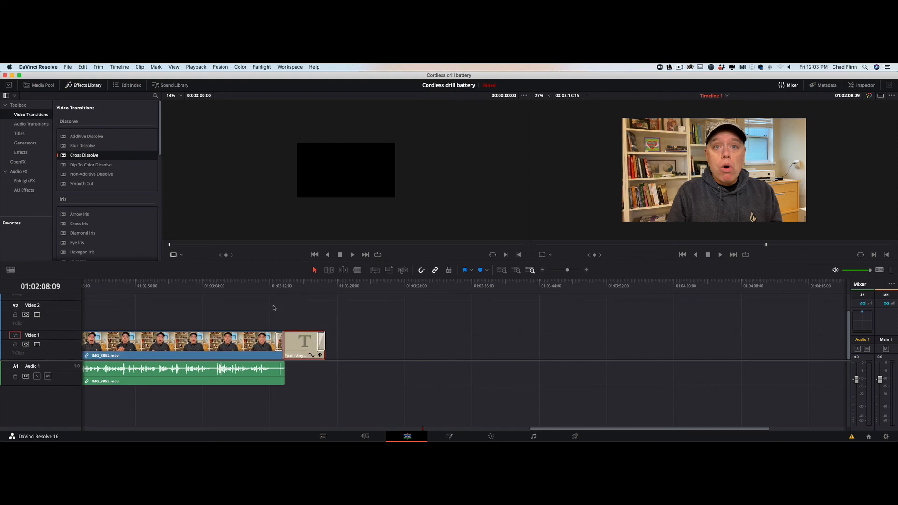
pyautogui.click(242, 280)
pyautogui.press('space')
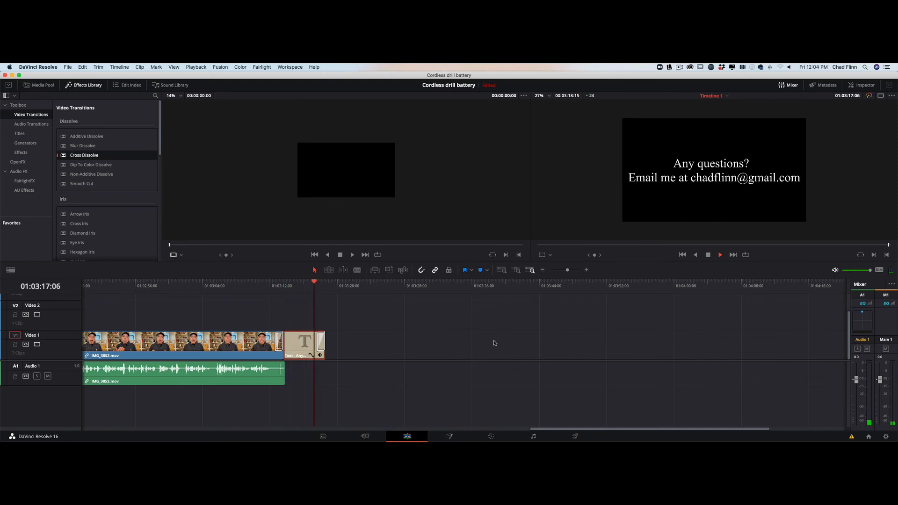
pyautogui.click(340, 255)
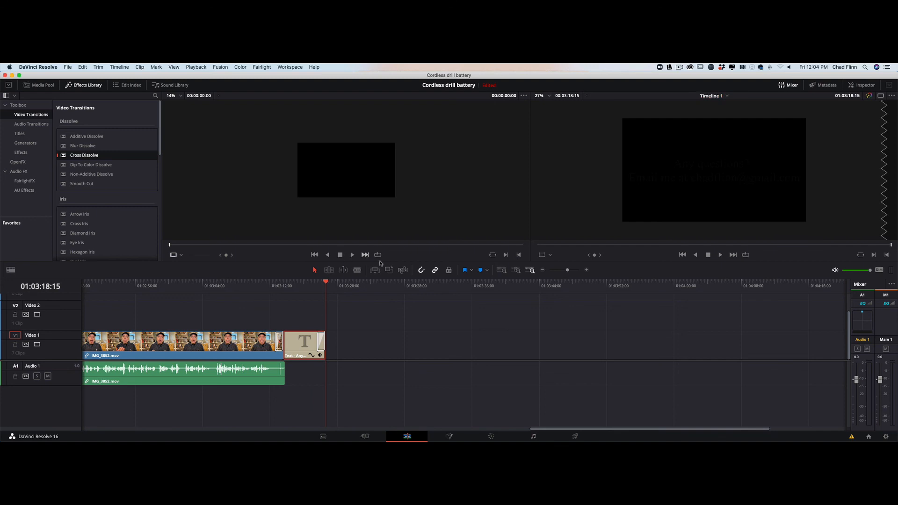
pyautogui.moveTo(568, 270); pyautogui.dragTo(566, 277)
pyautogui.hscroll(-15, 467, 365)
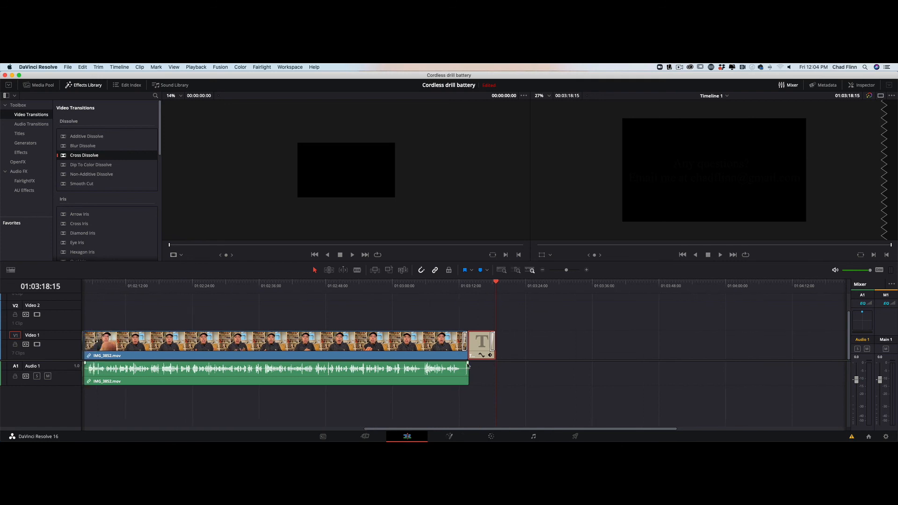